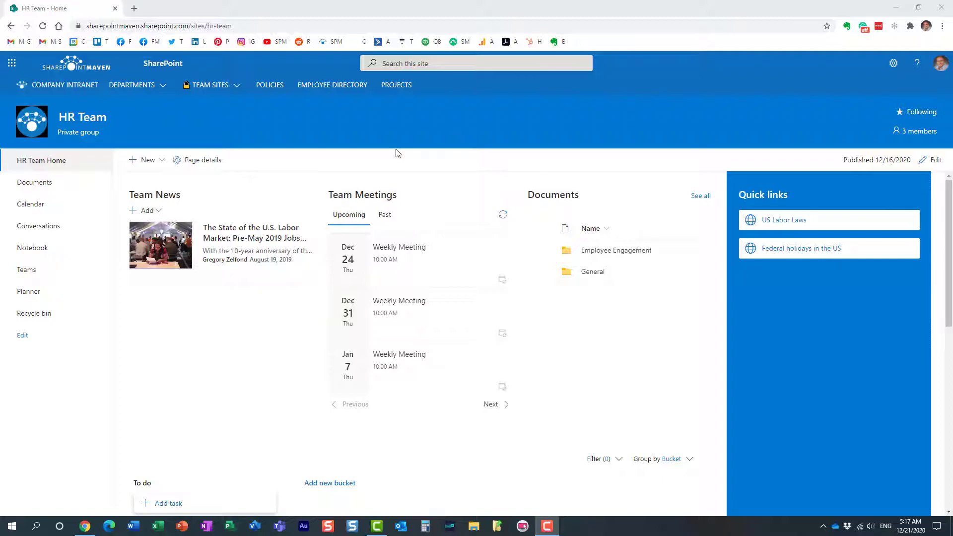
Step: Go to the HR Team site's Site contents page from the settings gear
left_click(892, 70)
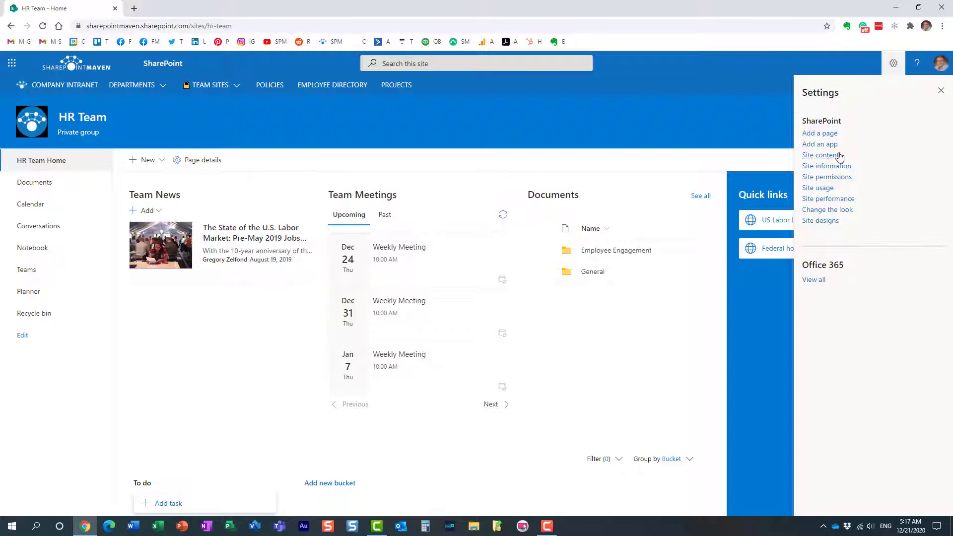
left_click(832, 157)
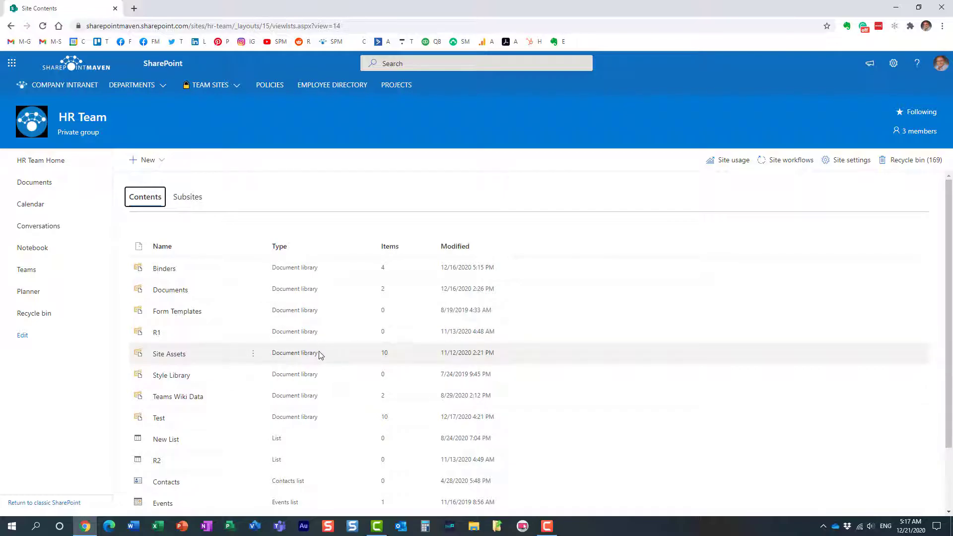
scroll(320, 354, "down", 3)
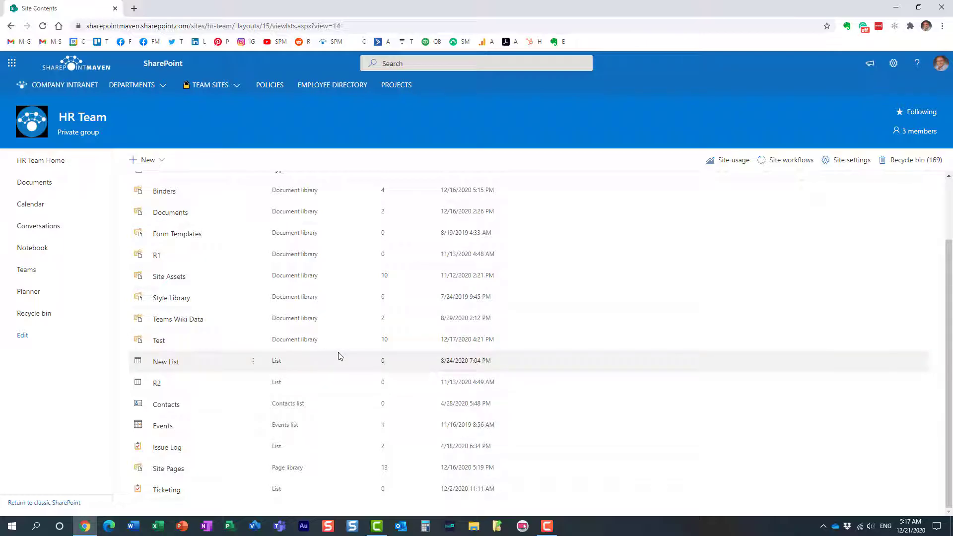
Step: Start a new List from the New menu, then dismiss the Create a list dialog
left_click(153, 160)
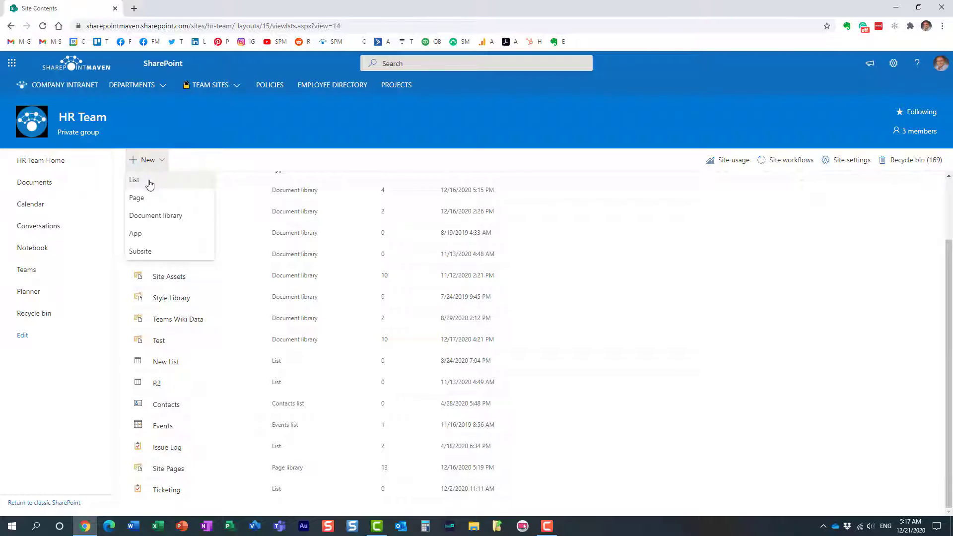
left_click(150, 184)
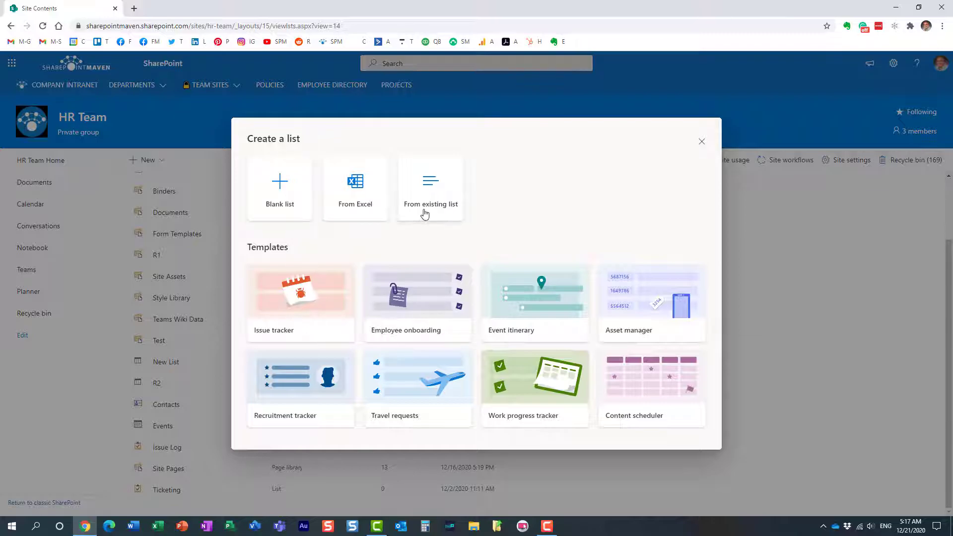
left_click(702, 142)
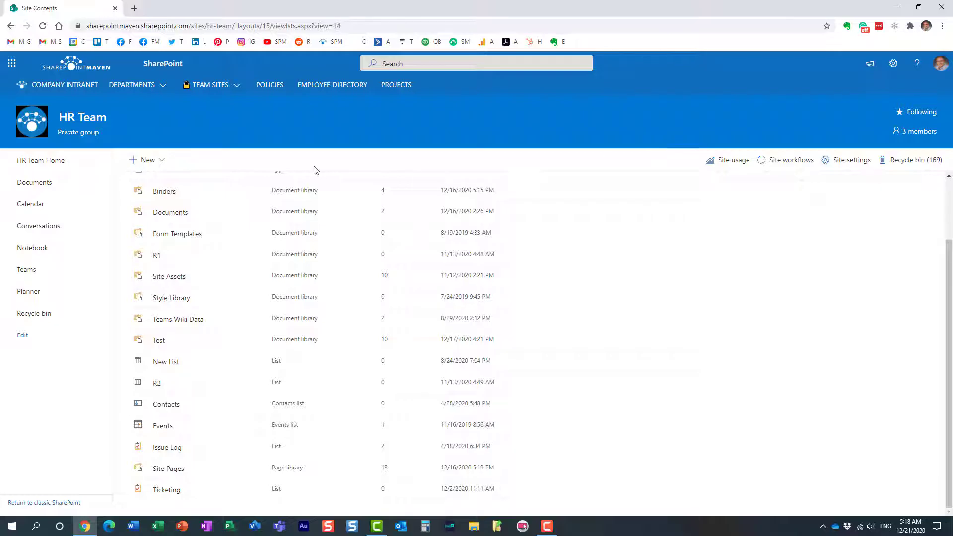
Step: Show the Microsoft 365 app launcher over the HR Team Site contents page
left_click(11, 66)
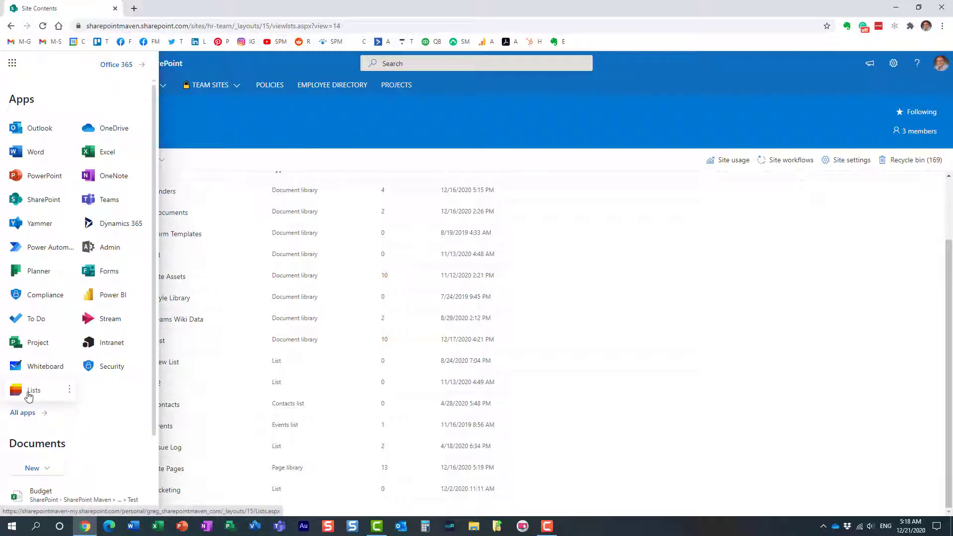
Step: Launch the Lists app in a new browser tab and switch to that tab
left_click(70, 390)
left_click(75, 412)
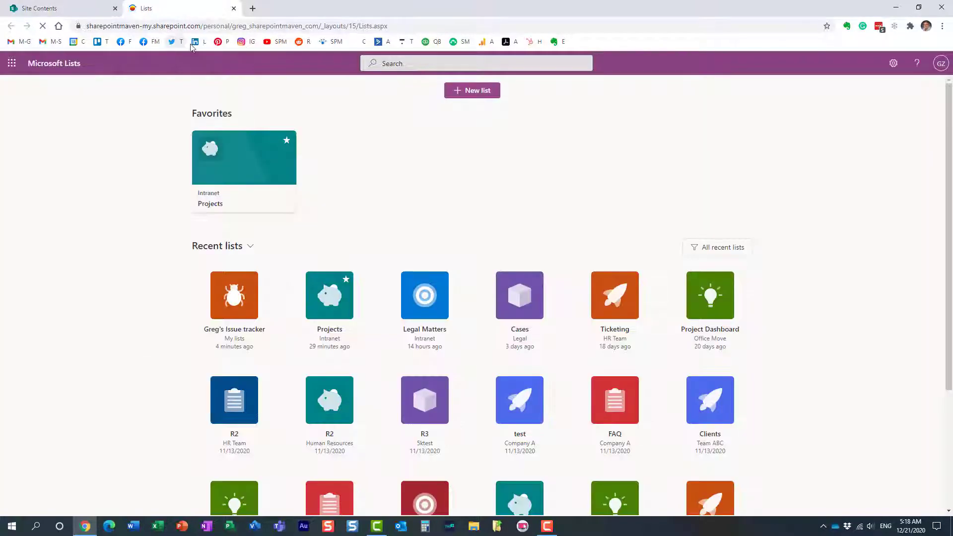
left_click(49, 9)
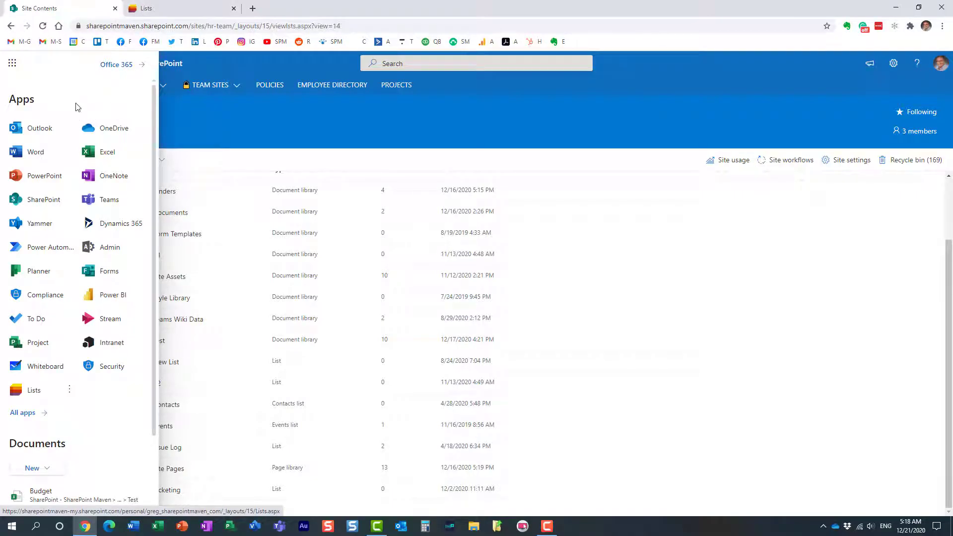
left_click(173, 13)
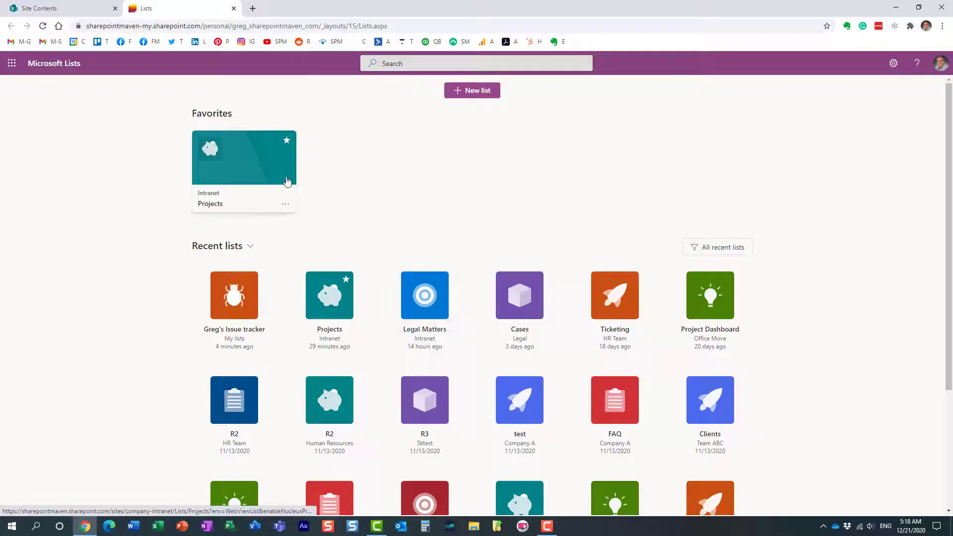
Step: Begin a new list and preview the Employee onboarding template
left_click(472, 94)
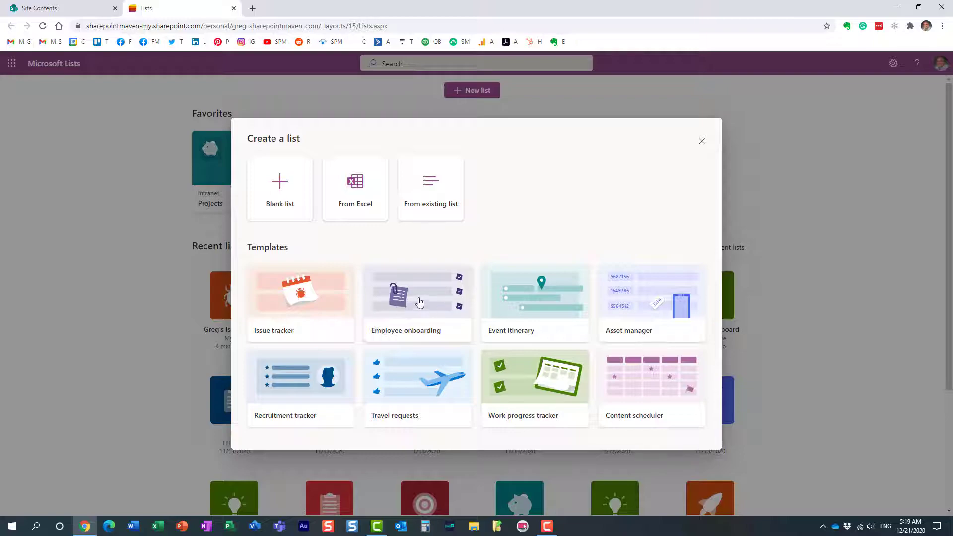
left_click(419, 303)
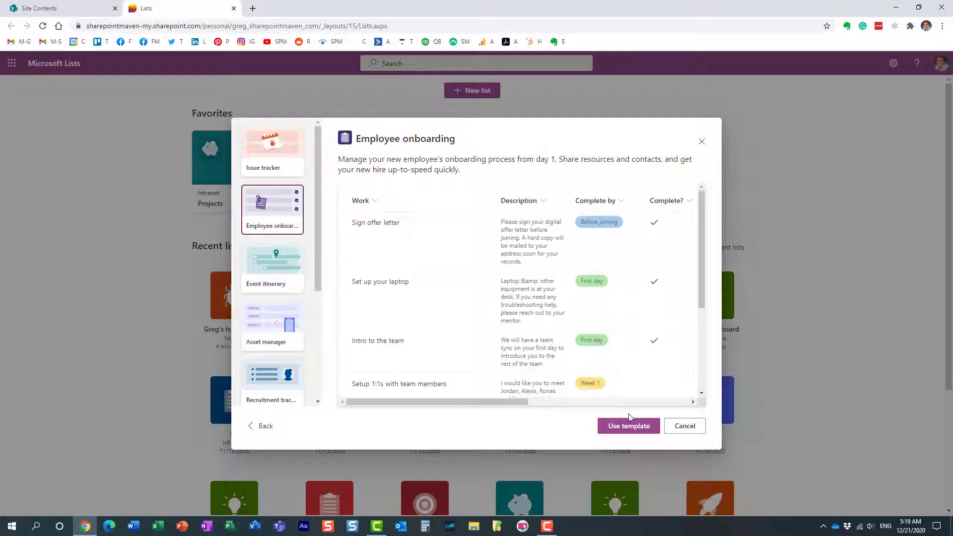
Step: Use the Employee onboarding template, focus the list name, and browse the Save to locations
left_click(630, 430)
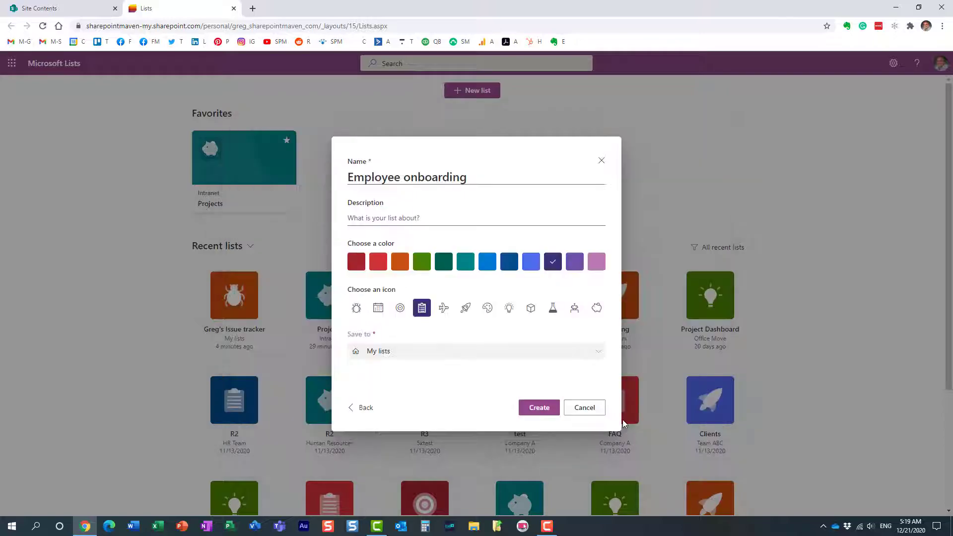
left_click(472, 177)
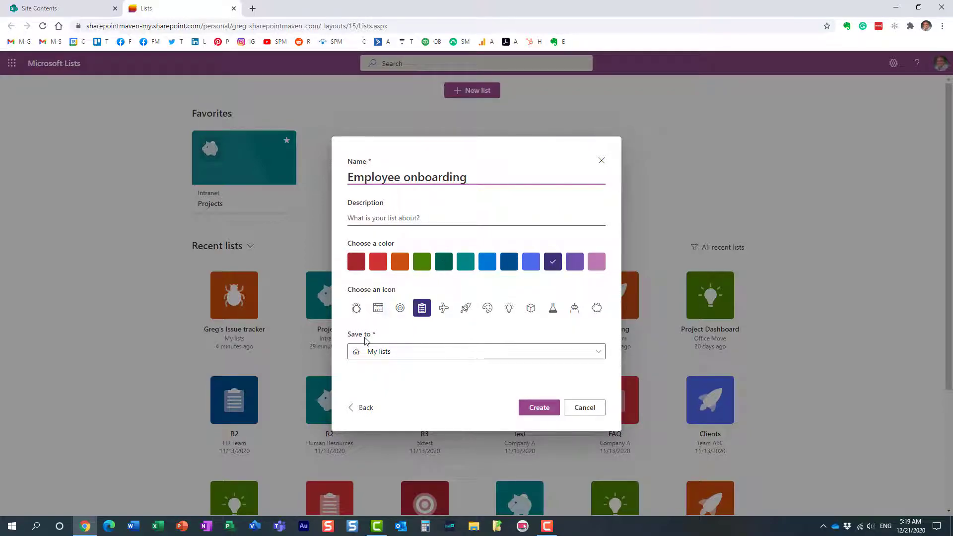
left_click(598, 352)
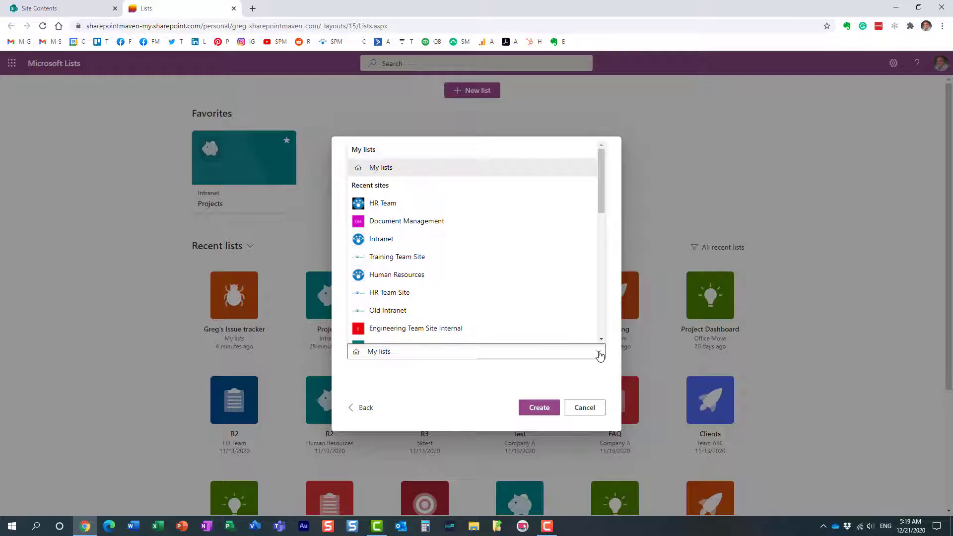
left_click(574, 384)
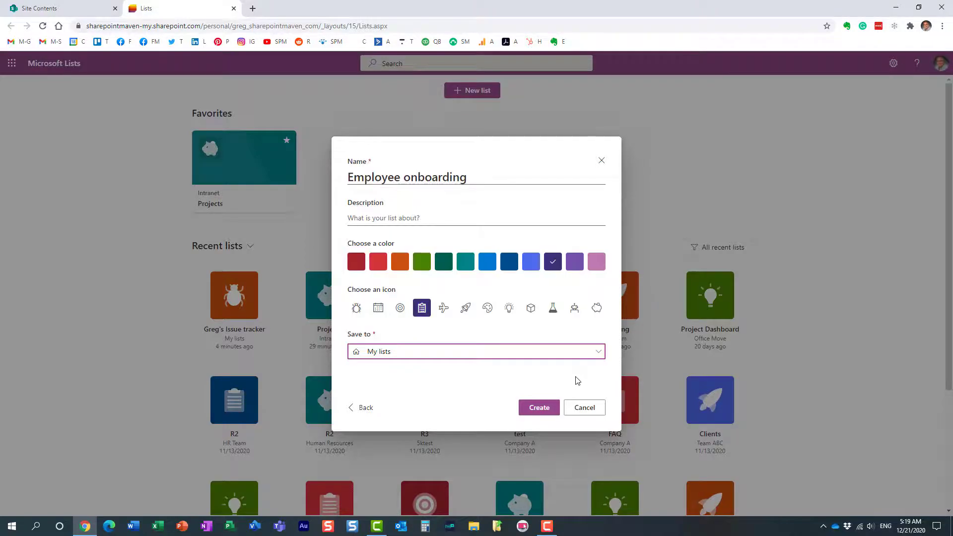
left_click(598, 354)
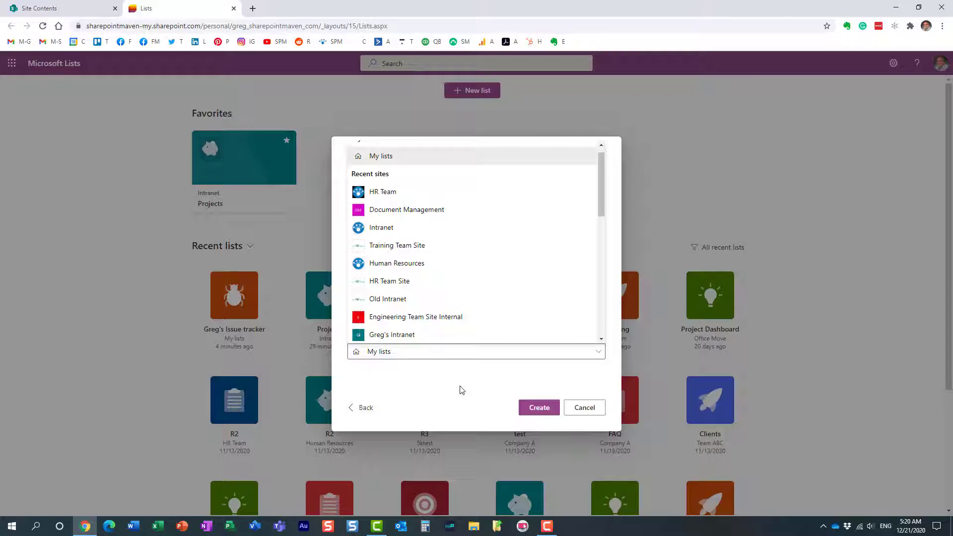
left_click(460, 393)
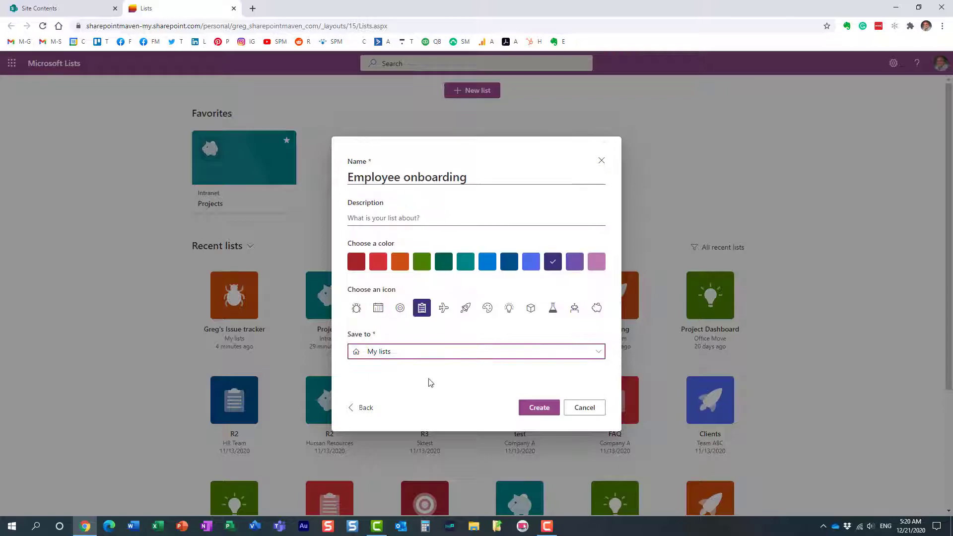
left_click(409, 353)
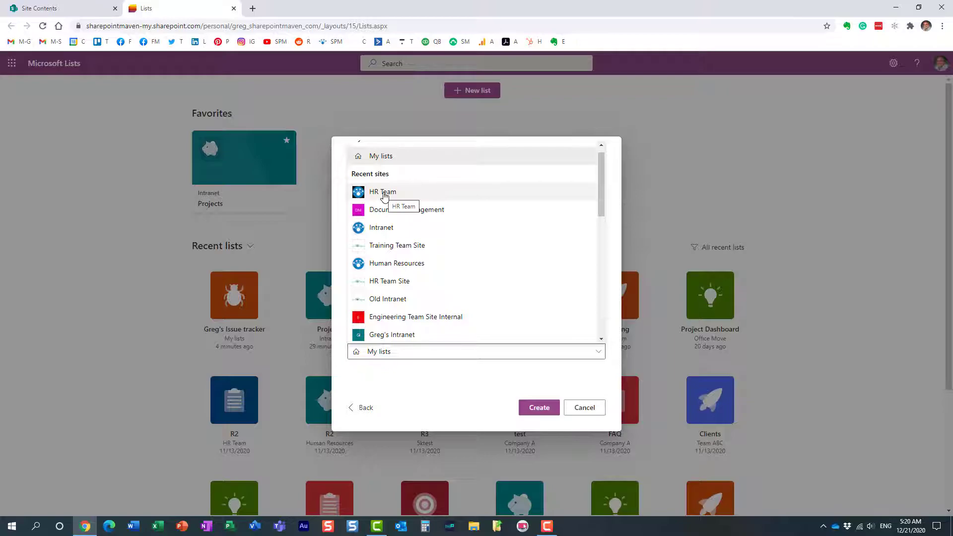
Step: Pick HR Team as the Employee onboarding list's save location
left_click(385, 197)
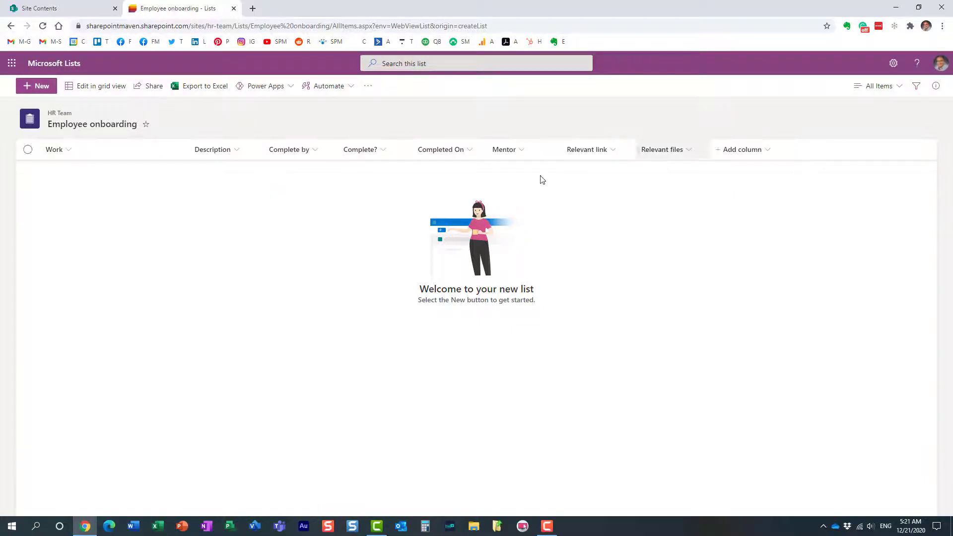
Step: Refresh the HR Team Site contents and open the new Employee onboarding list
left_click(51, 10)
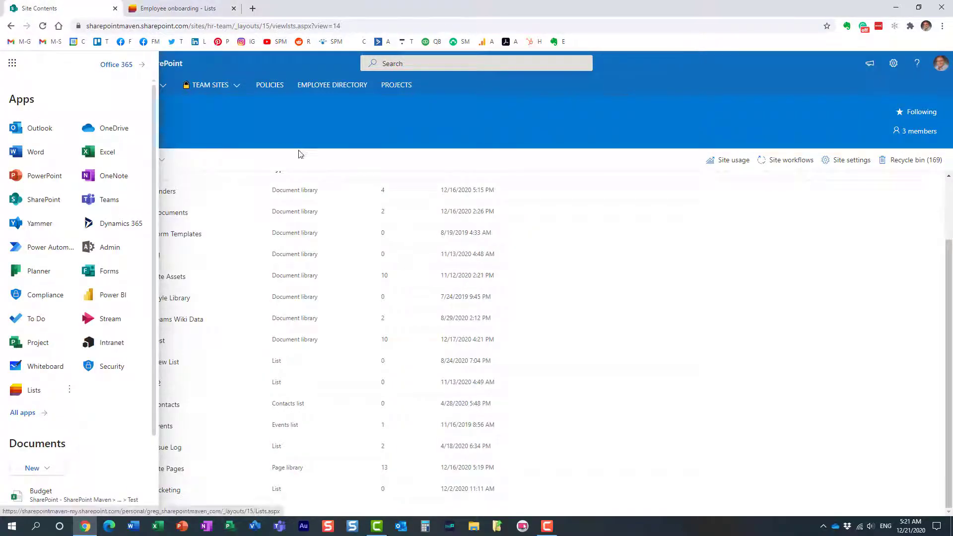
left_click(455, 127)
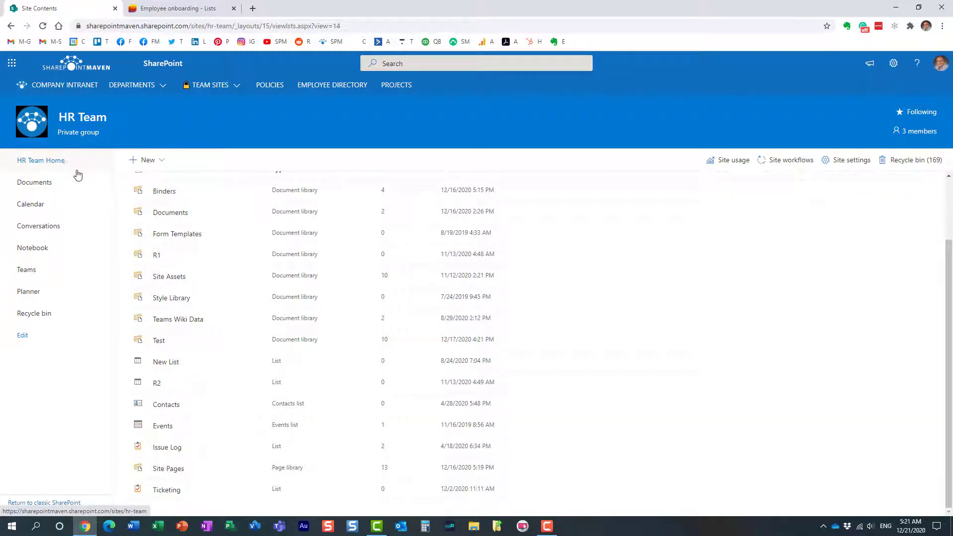
left_click(42, 26)
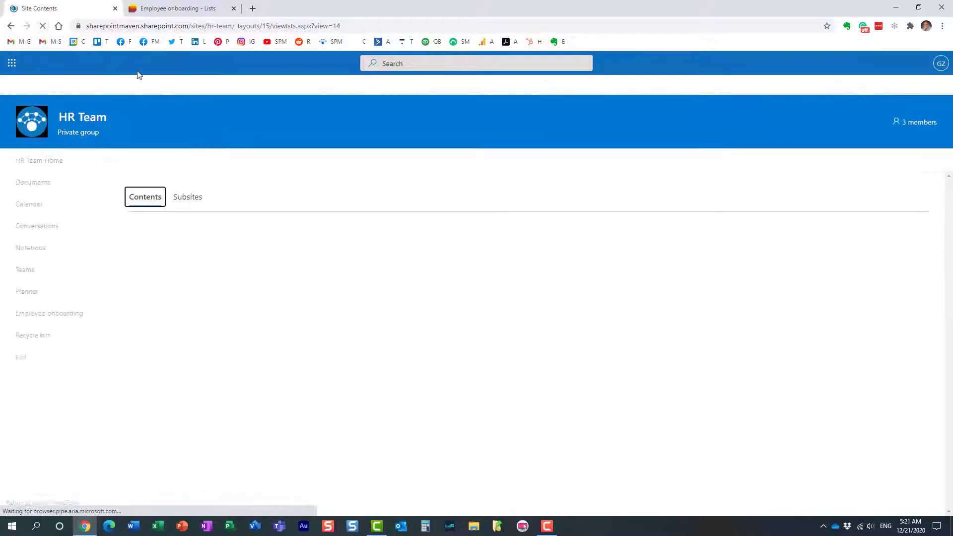
scroll(261, 293, "down", 2)
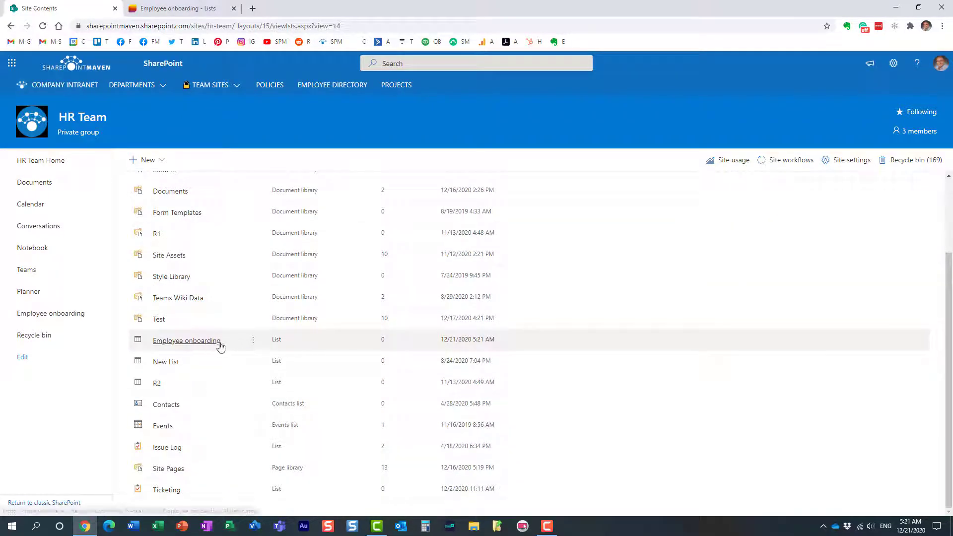
left_click(188, 342)
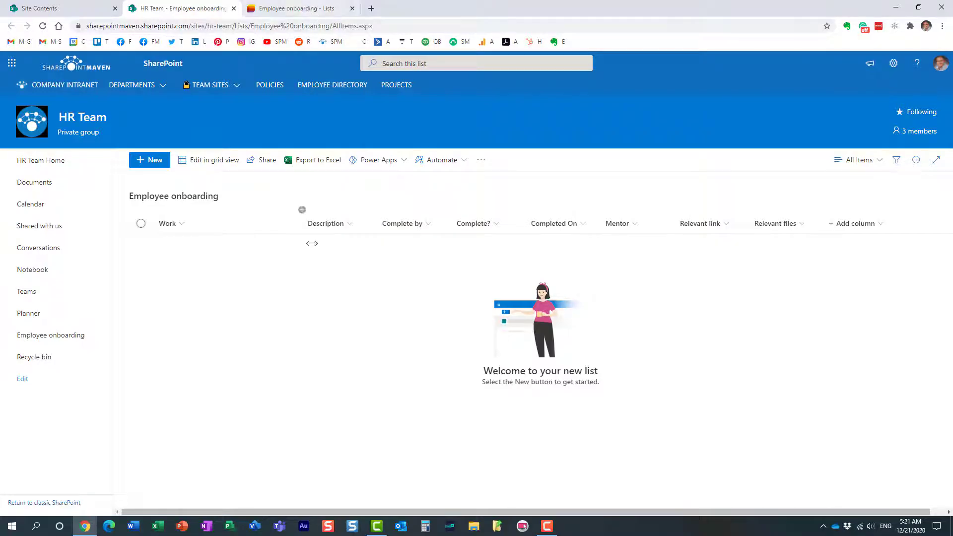
left_click(288, 12)
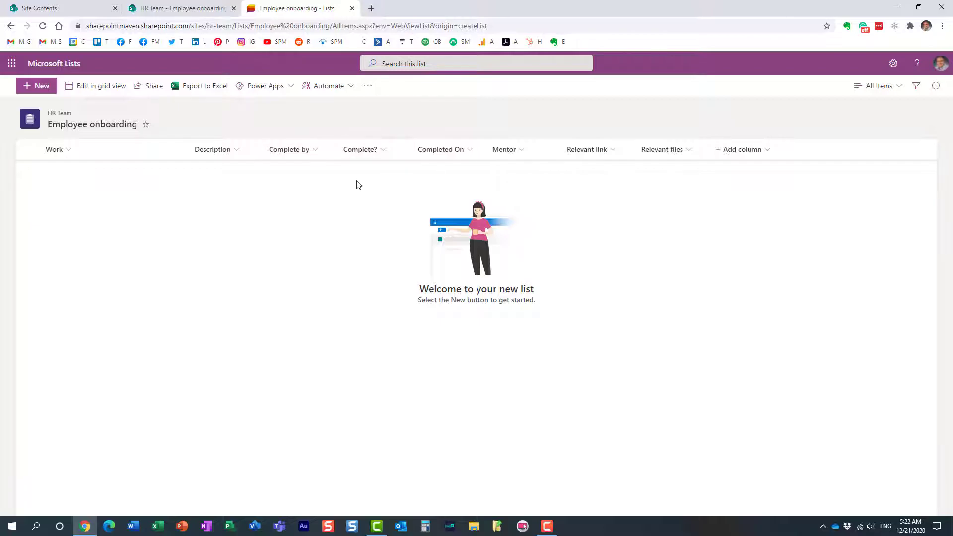
left_click(189, 12)
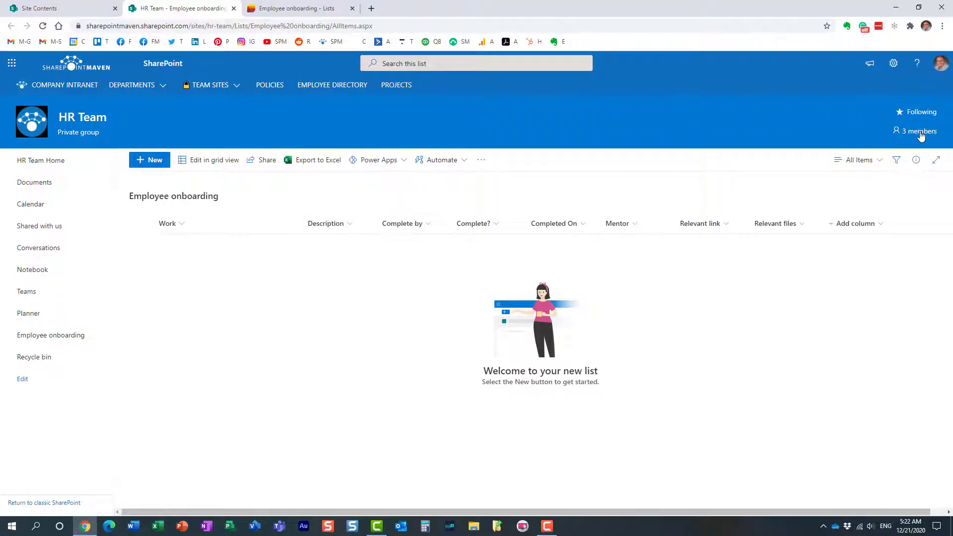
left_click(921, 131)
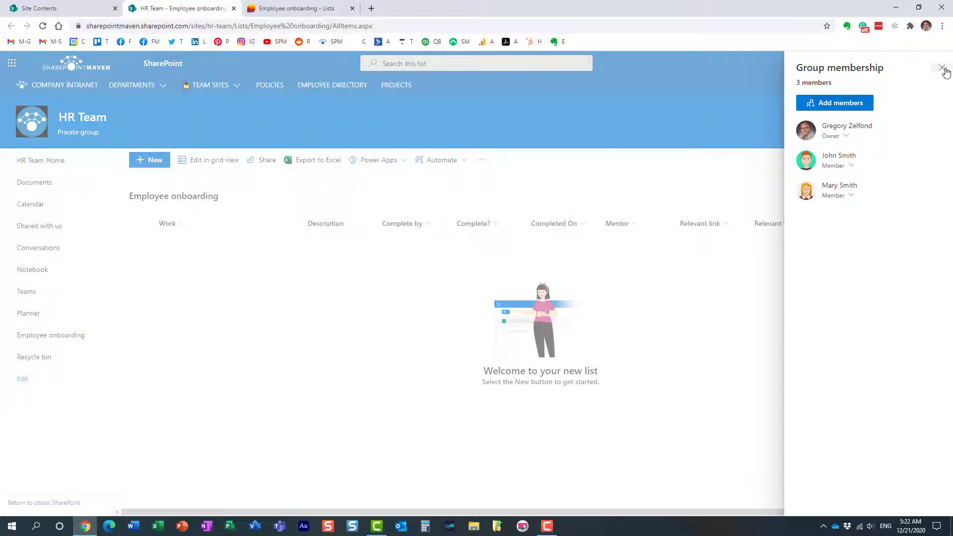
left_click(942, 68)
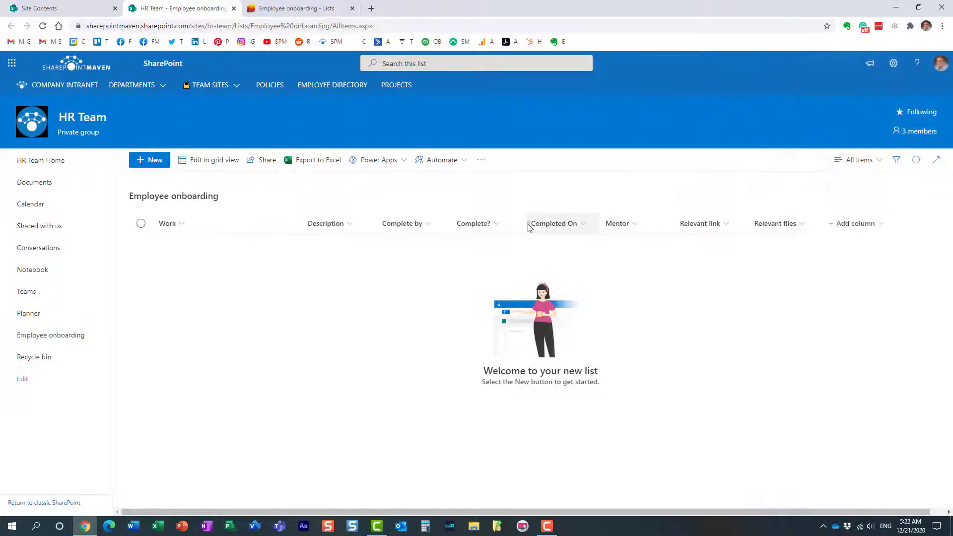
left_click(262, 163)
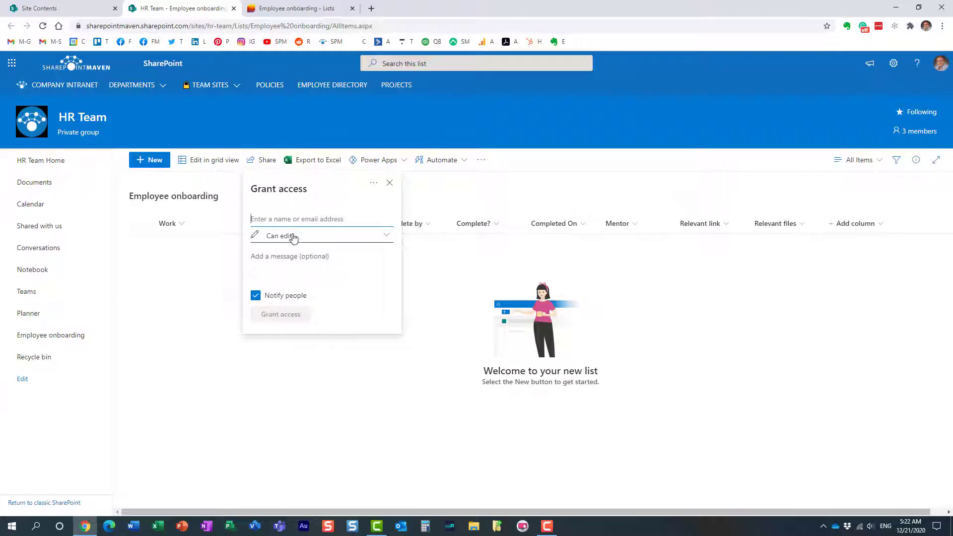
left_click(924, 132)
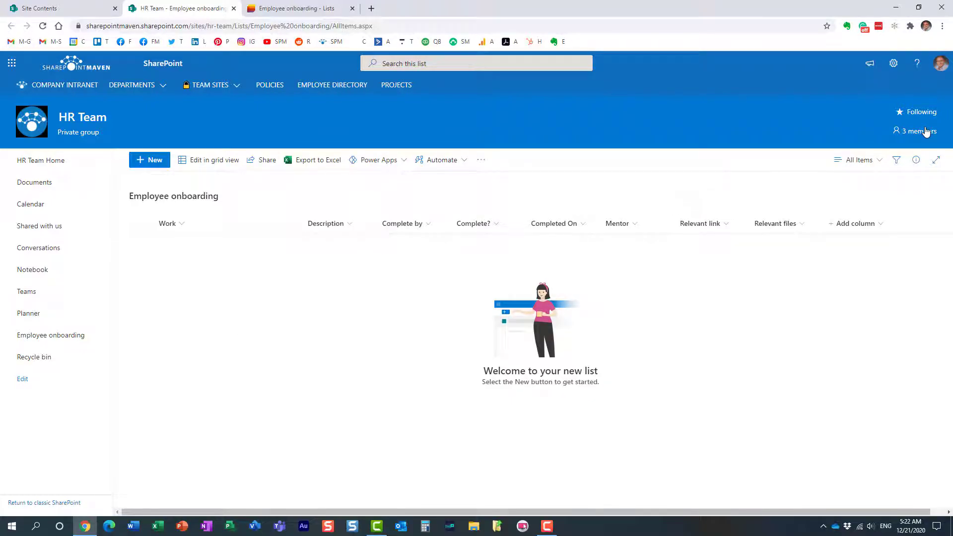
left_click(942, 68)
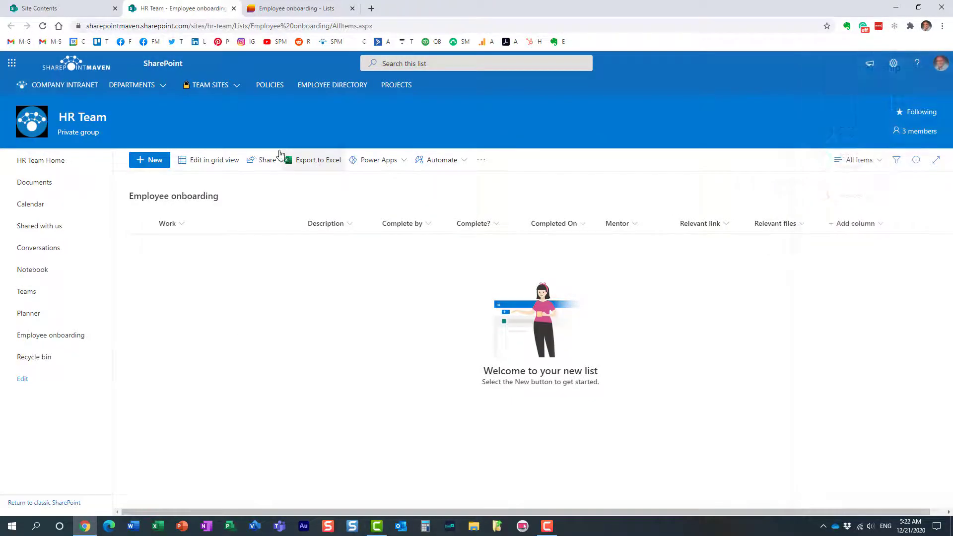
left_click(262, 159)
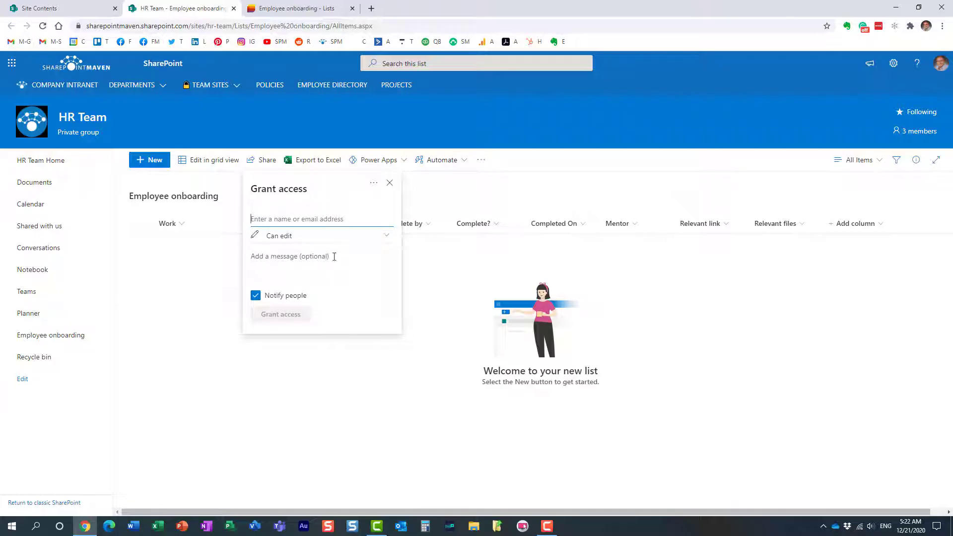
left_click(390, 183)
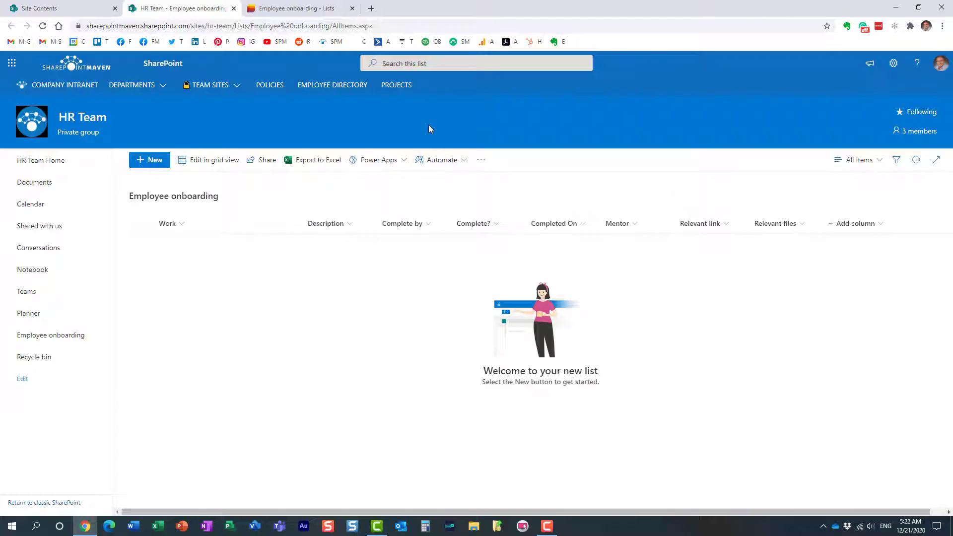